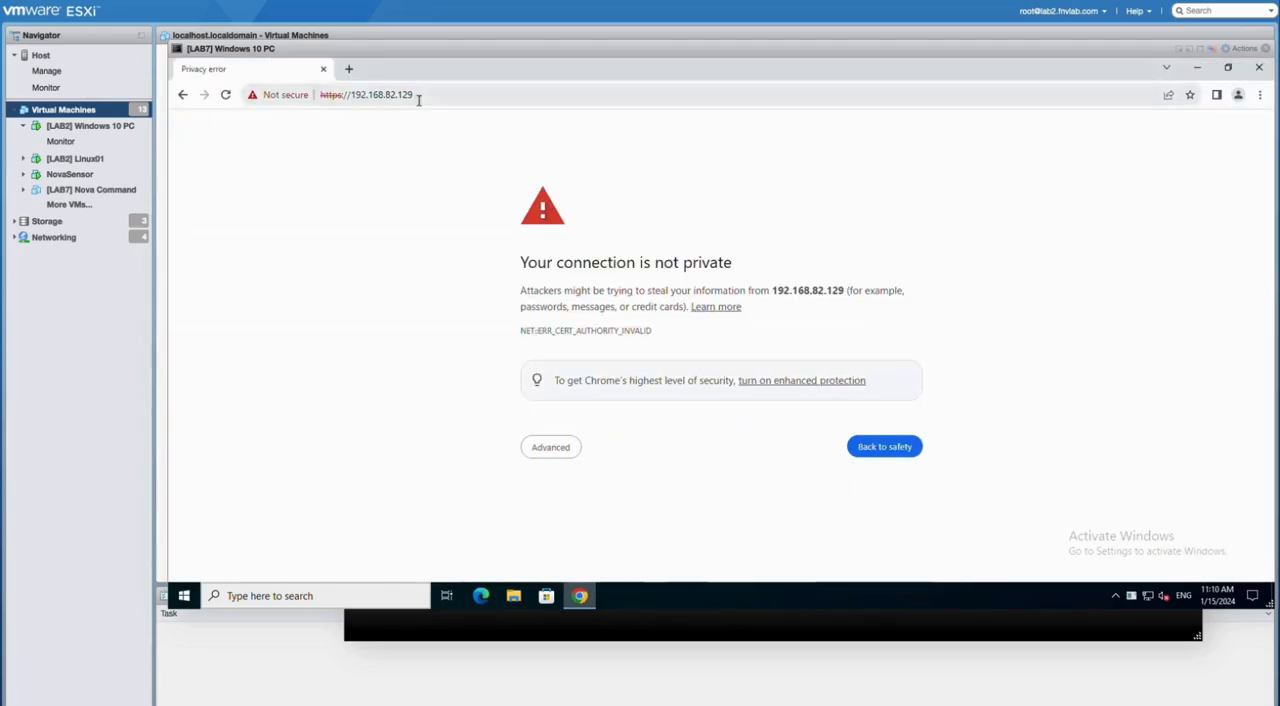
Step: Proceed past the certificate warning for 192.168.82.129 and fill in the NovaSensor login with username admin and the account password
{"action": "left_click", "coordinate": [551, 448]}
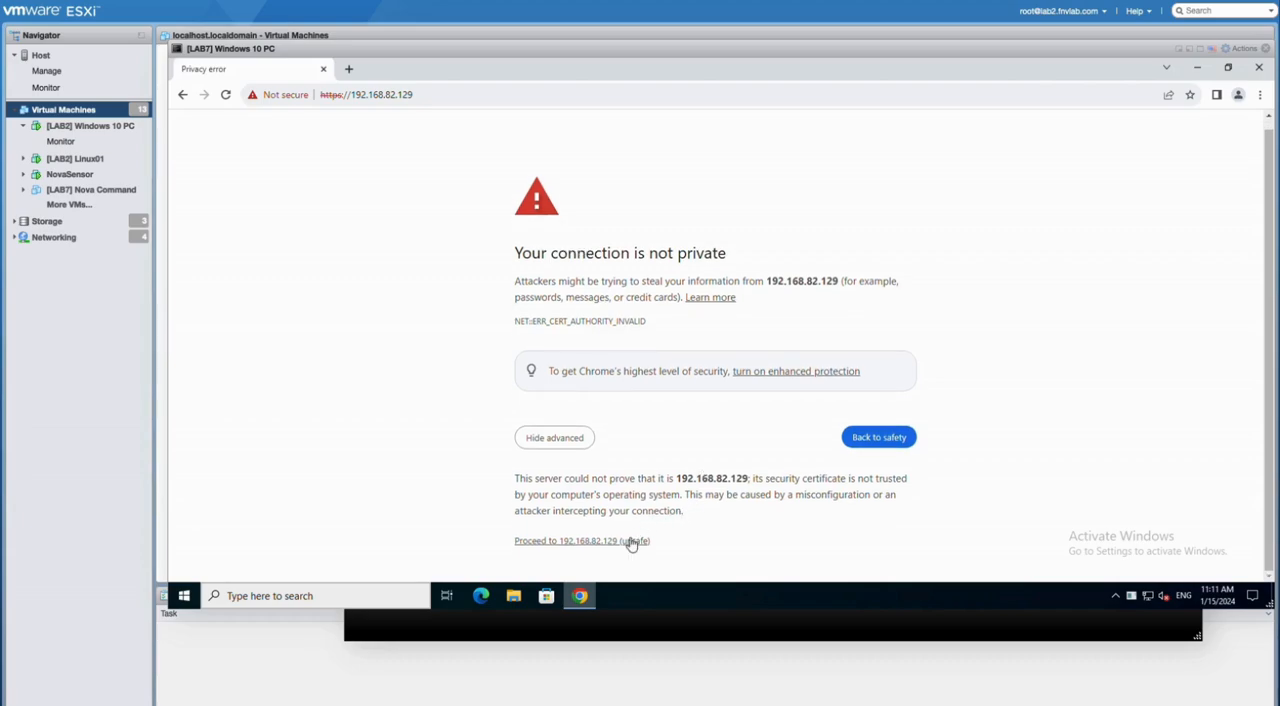
{"action": "left_click", "coordinate": [631, 541]}
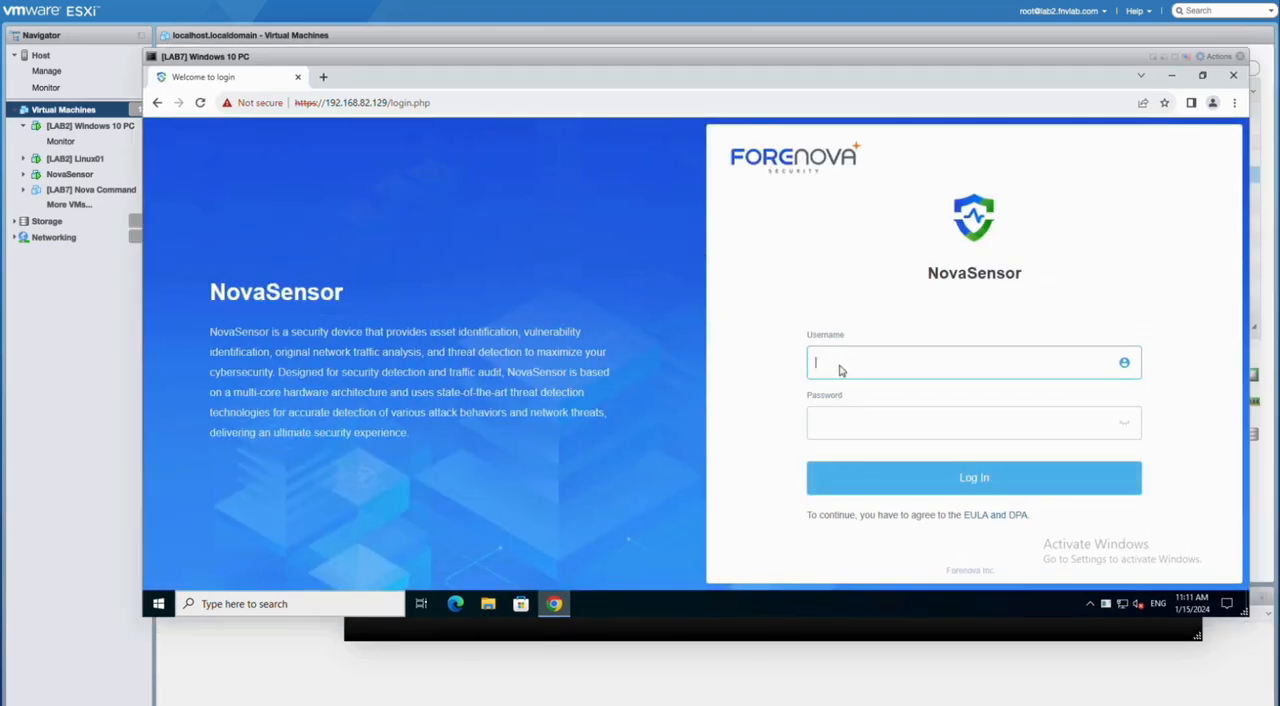
{"action": "type", "text": "admin"}
{"action": "key", "text": "Tab"}
{"action": "type", "text": "admin"}
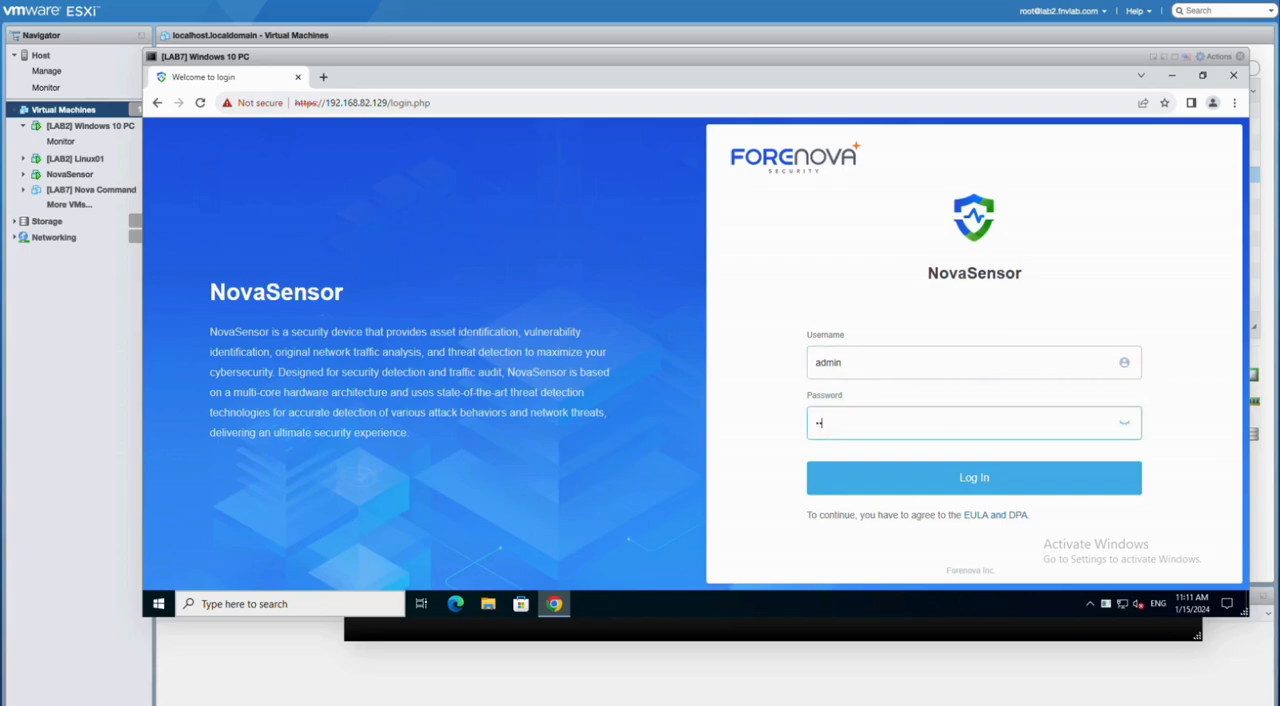
Step: Accept the End User License Agreement and the Data Processing Agreement, and log in to NovaSensor
{"action": "left_click", "coordinate": [884, 491]}
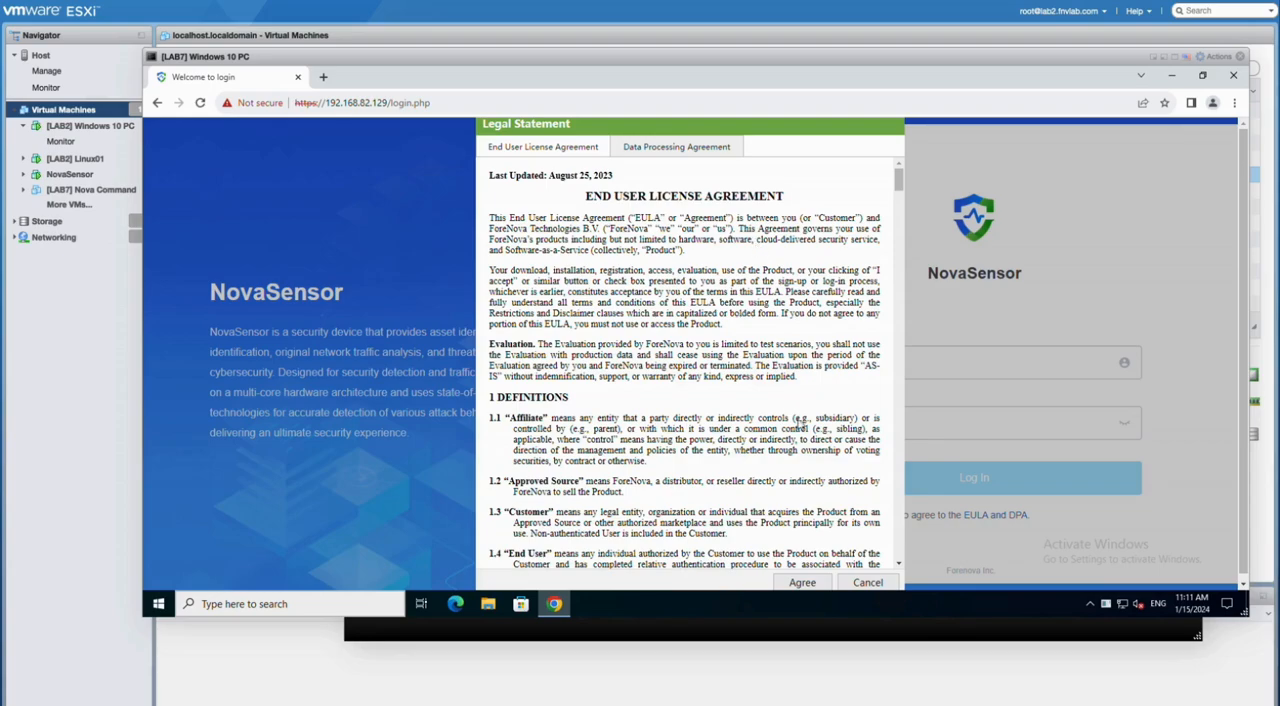
{"action": "left_click", "coordinate": [802, 582]}
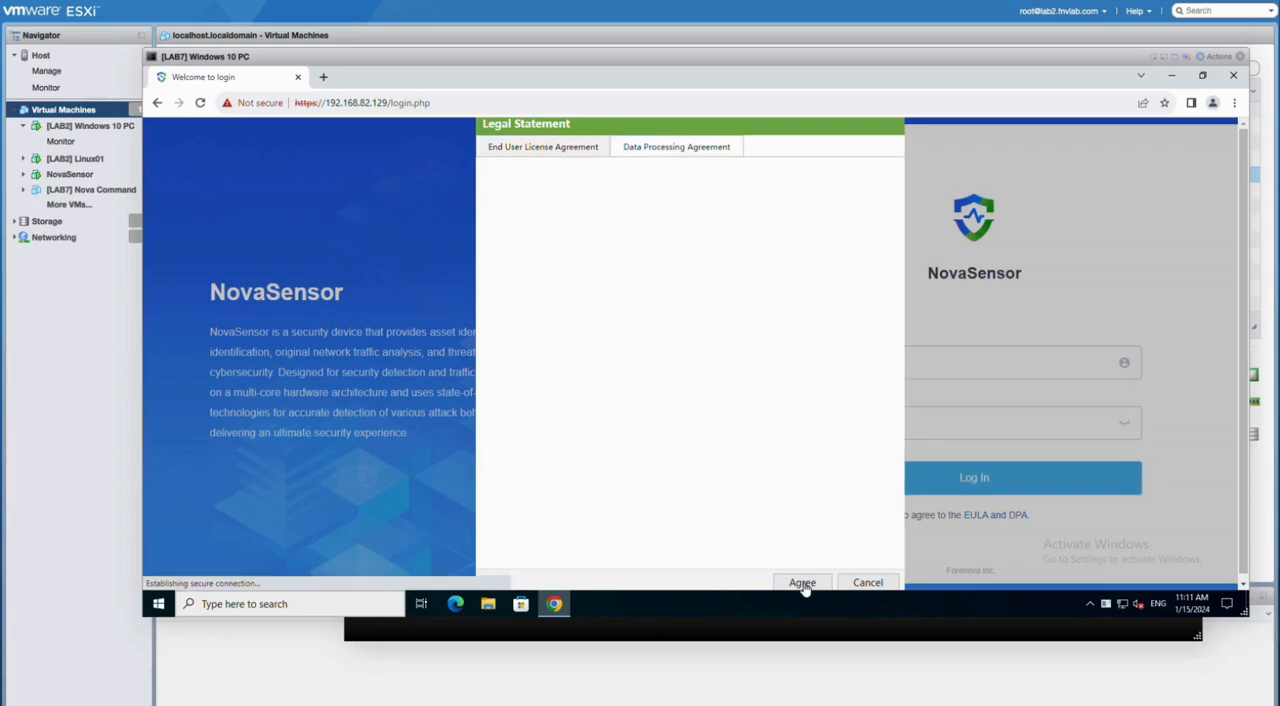
{"action": "left_click", "coordinate": [801, 584]}
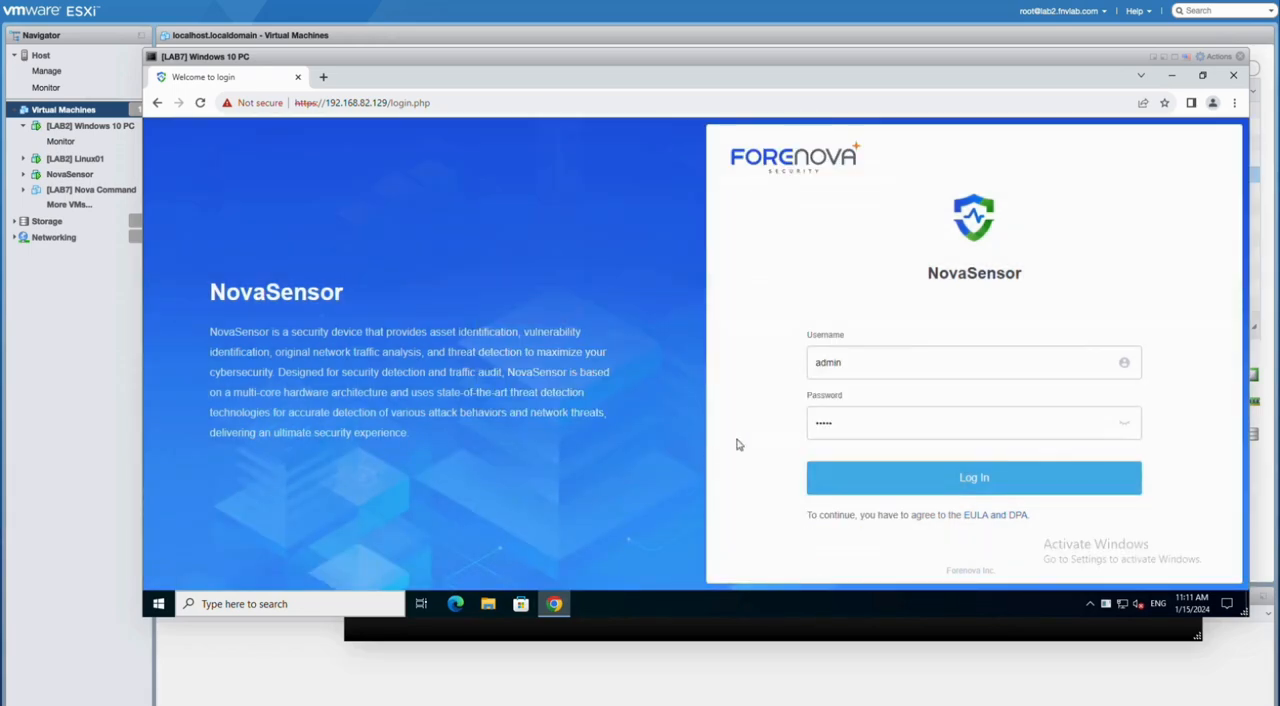
{"action": "left_click", "coordinate": [869, 491]}
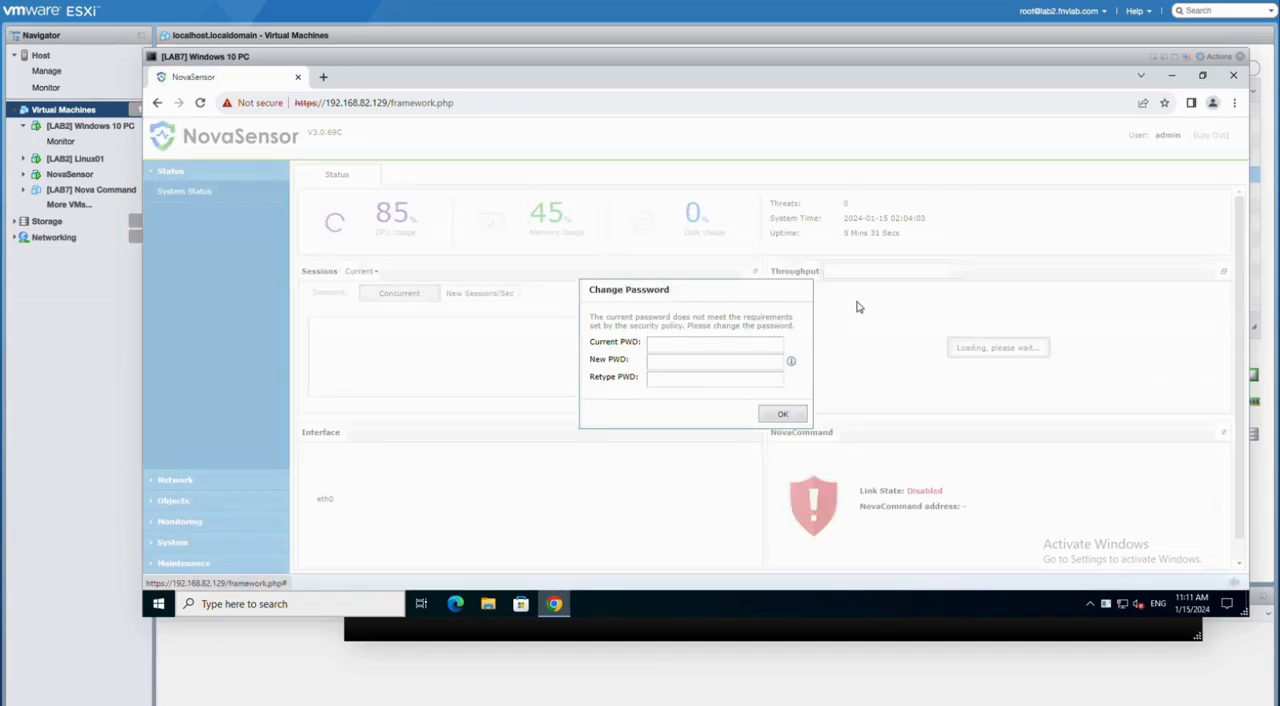
Step: Change the admin account's password by entering the current password, the new password and its confirmation
{"action": "left_click", "coordinate": [713, 341]}
{"action": "type", "text": "admin"}
{"action": "key", "text": "Tab"}
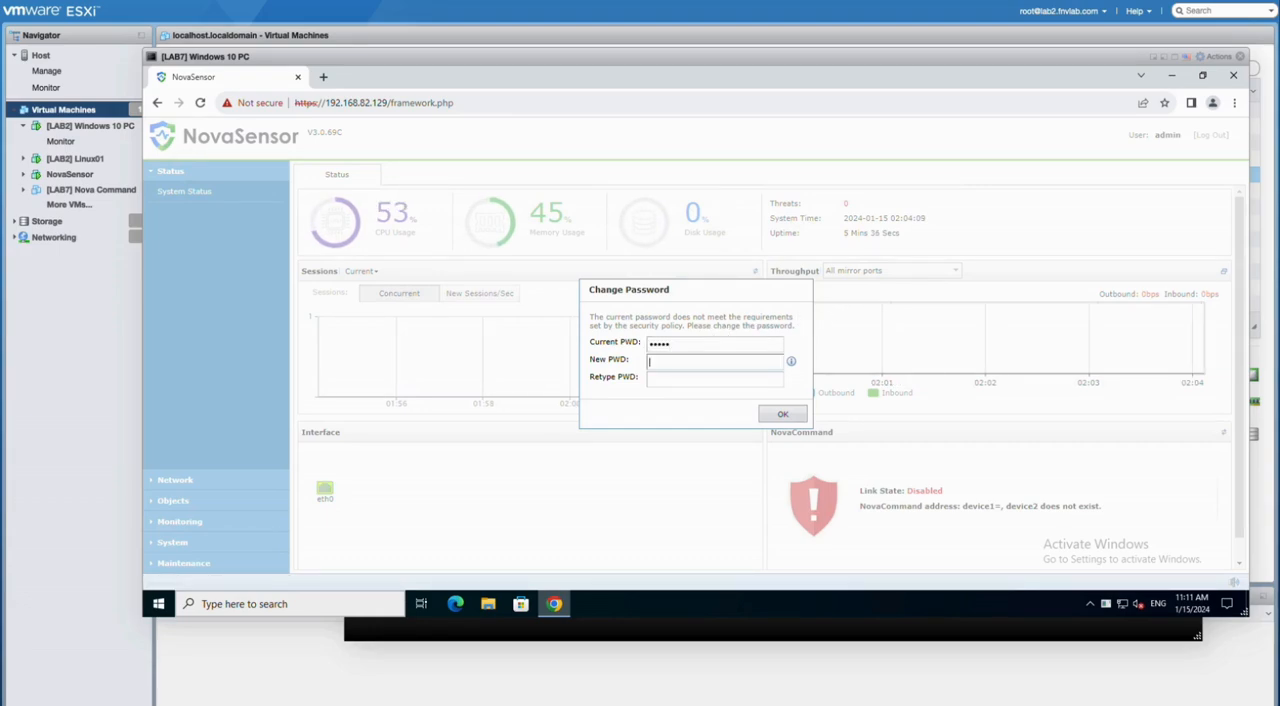
{"action": "type", "text": "Admin@123"}
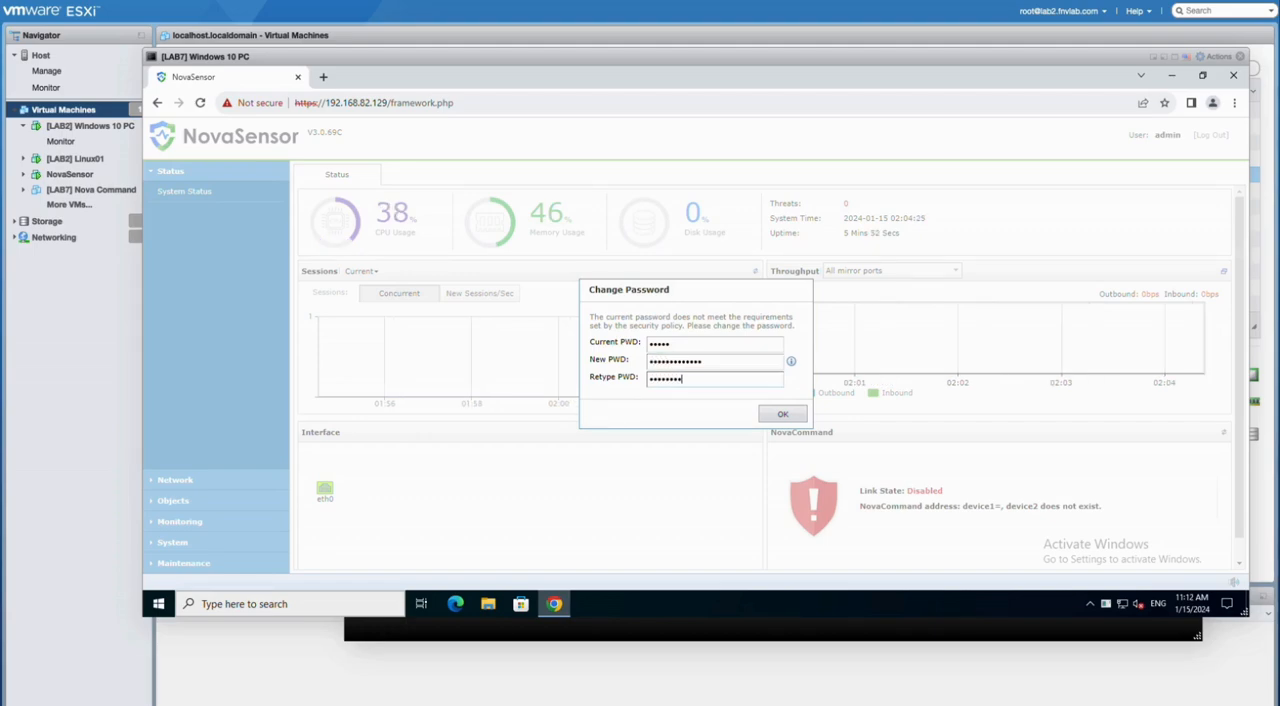
{"action": "type", "text": "•••••"}
{"action": "left_click", "coordinate": [778, 416]}
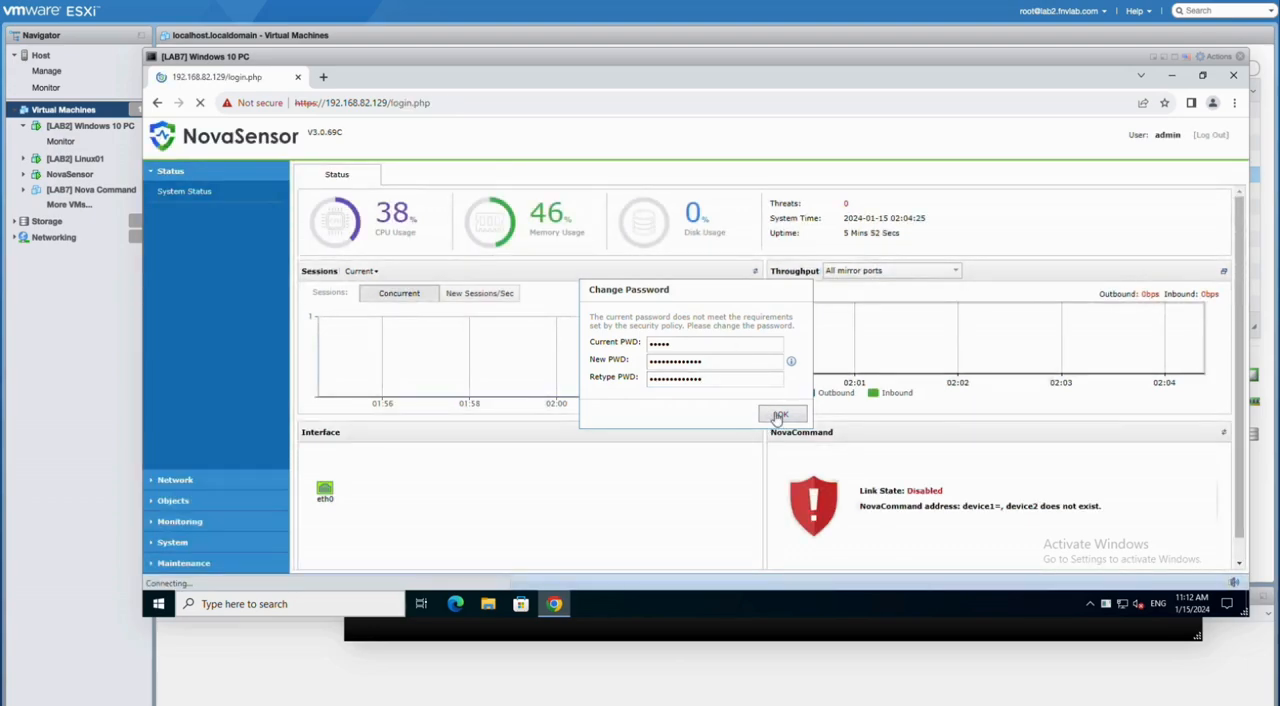
Step: Log back in to NovaSensor as admin with the new account password
{"action": "type", "text": "admin"}
{"action": "key", "text": "Tab"}
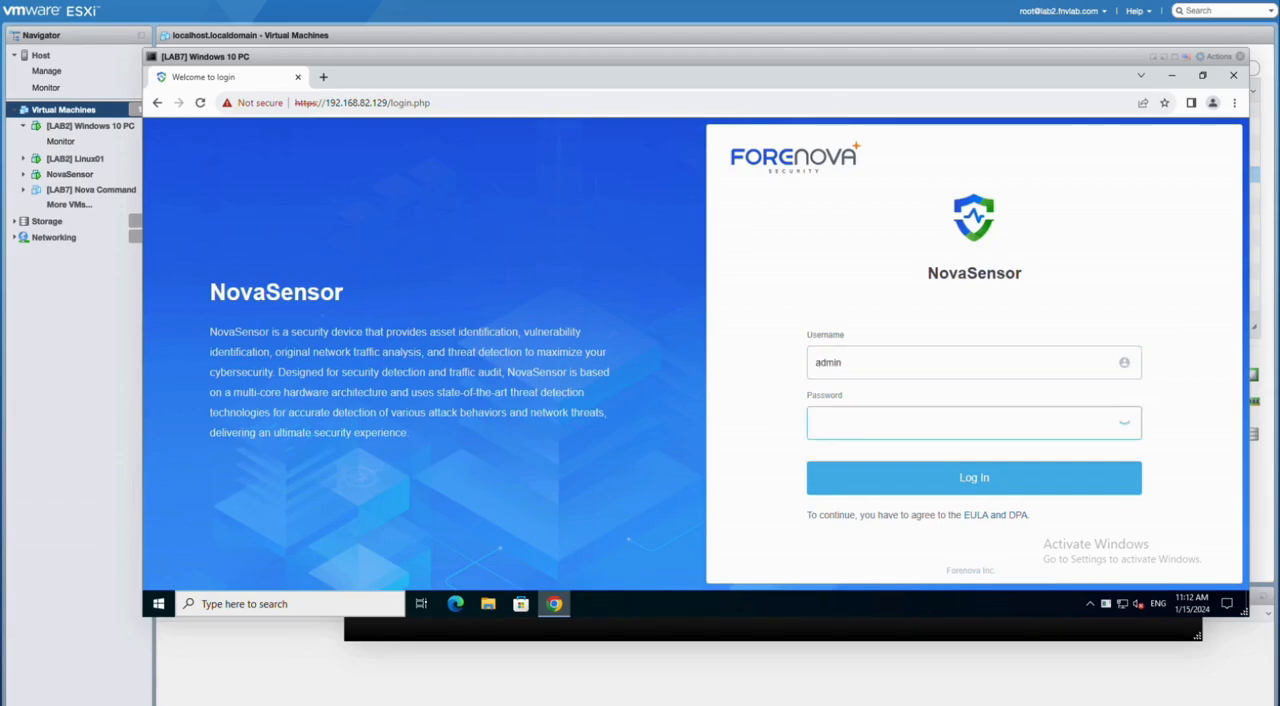
{"action": "type", "text": "•••••"}
{"action": "key", "text": "Return"}
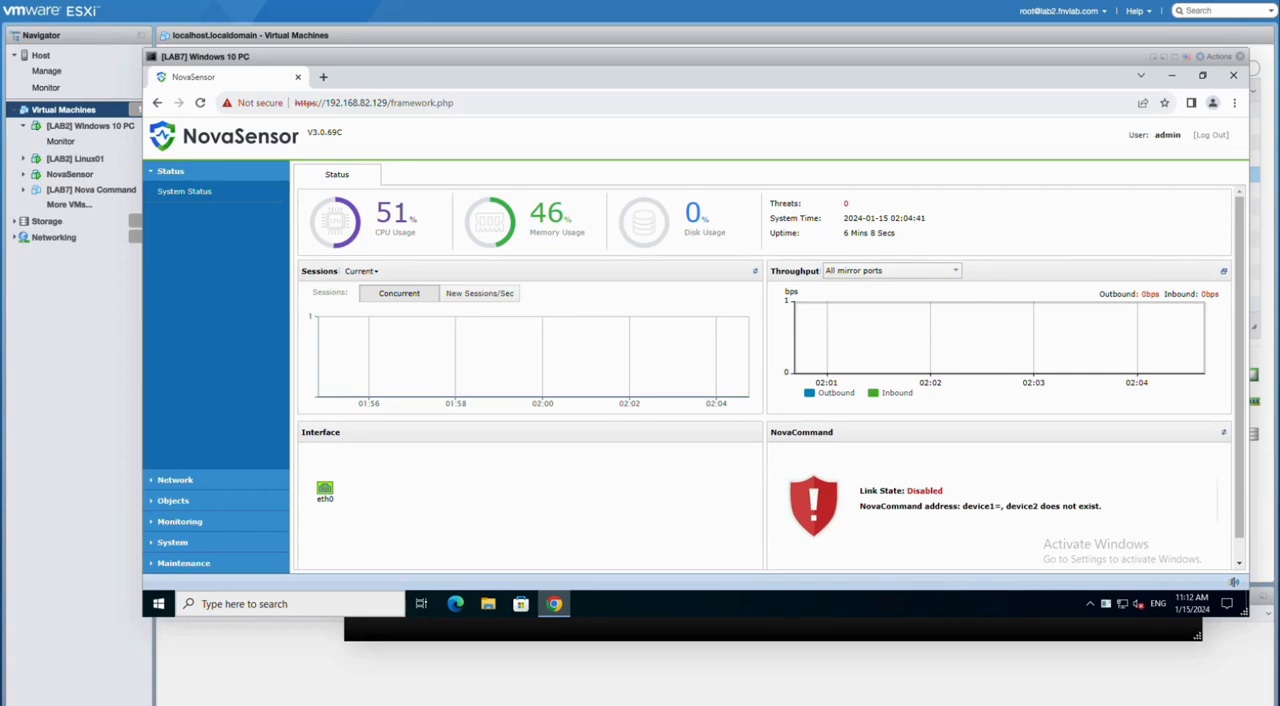
Step: Add 192.168.82.129/24 as a second static IPv4 address on the eth0 network interface and save it
{"action": "left_click", "coordinate": [172, 481]}
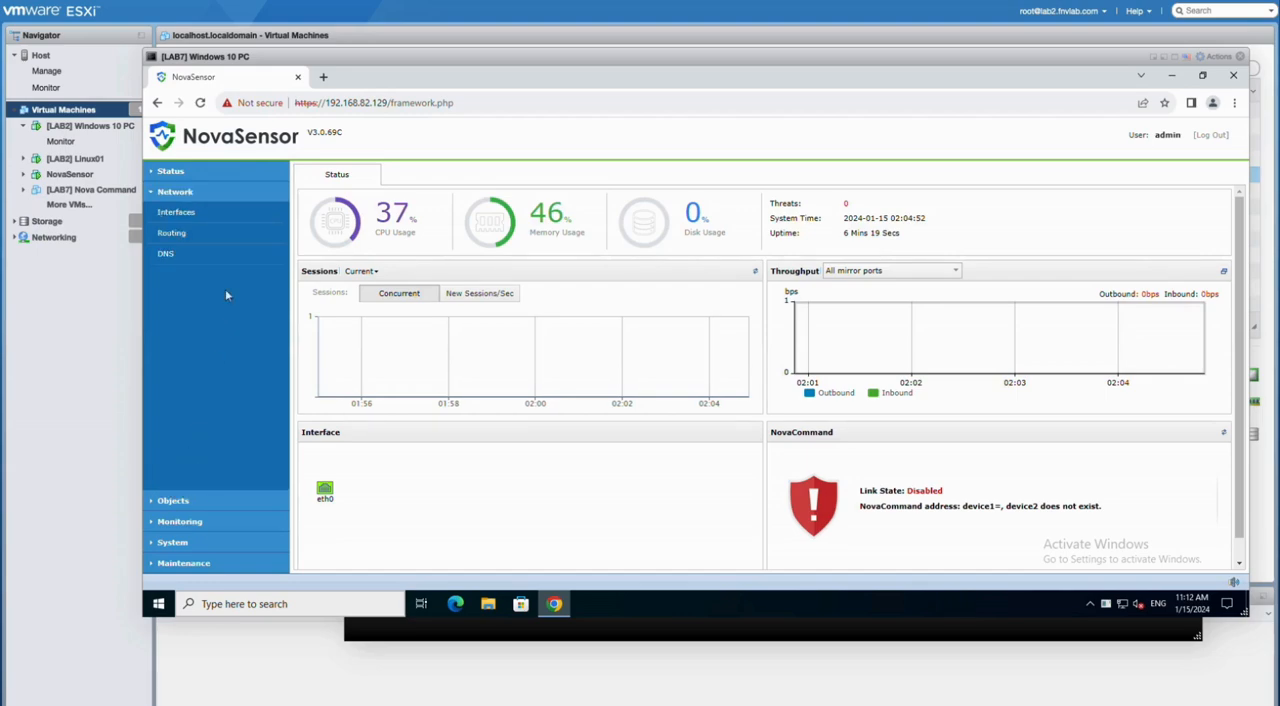
{"action": "left_click", "coordinate": [176, 213]}
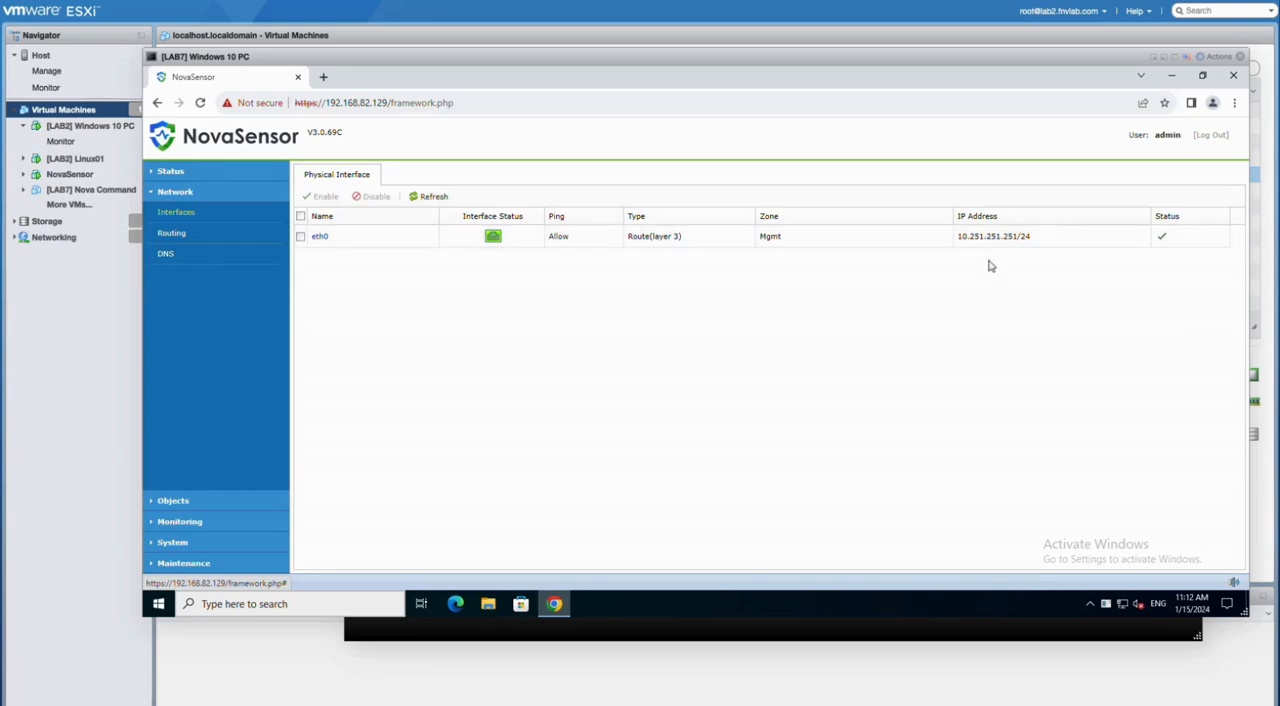
{"action": "left_click", "coordinate": [320, 238]}
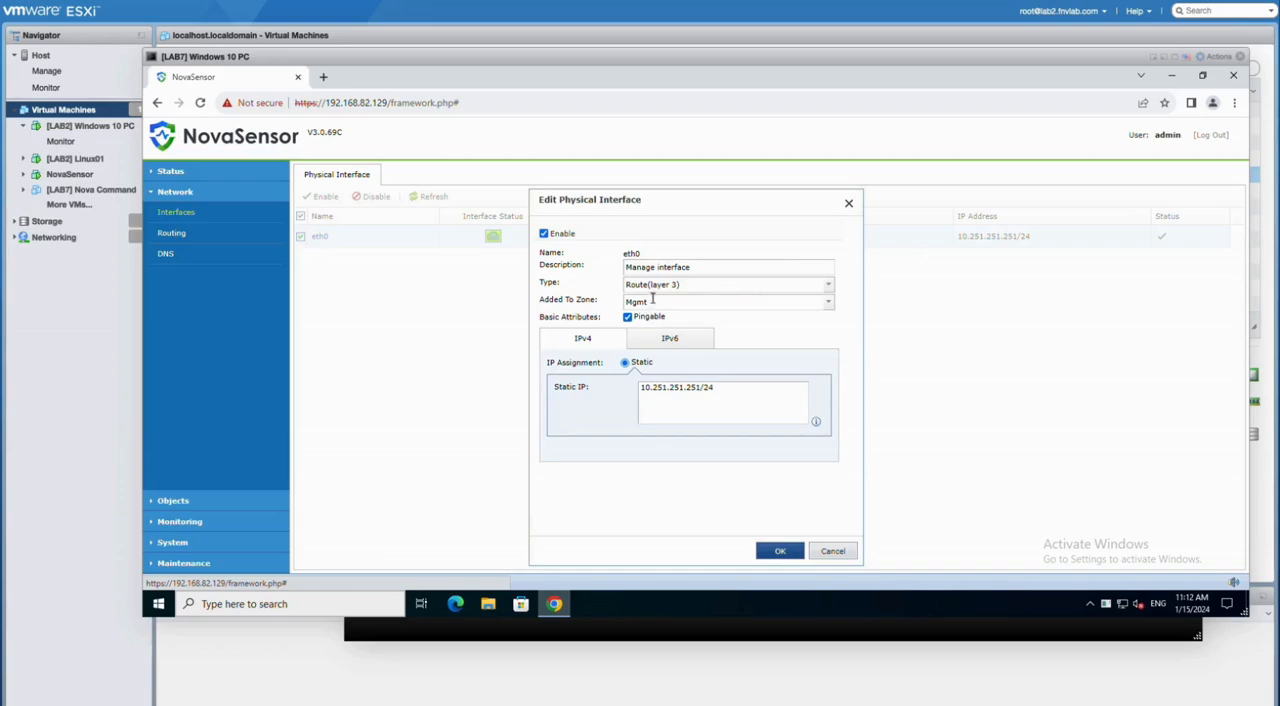
{"action": "left_click", "coordinate": [734, 388]}
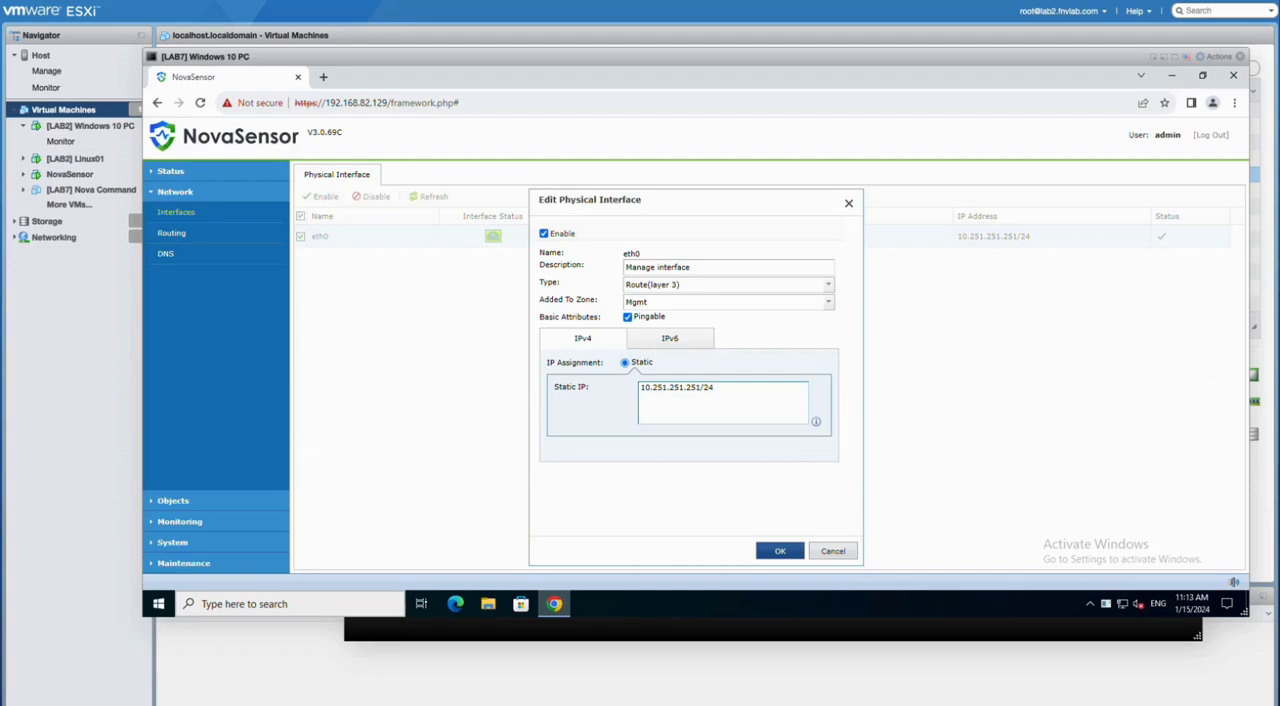
{"action": "type", "text": "192.168"}
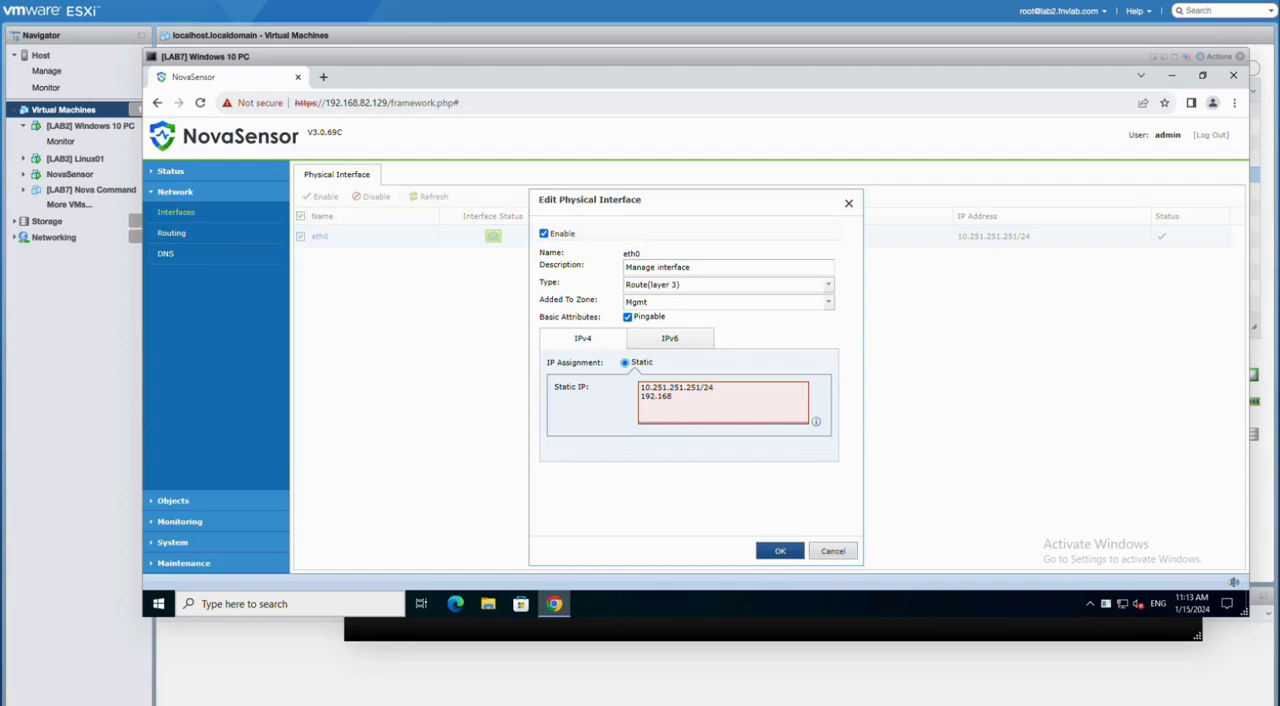
{"action": "type", "text": ".82.129/2"}
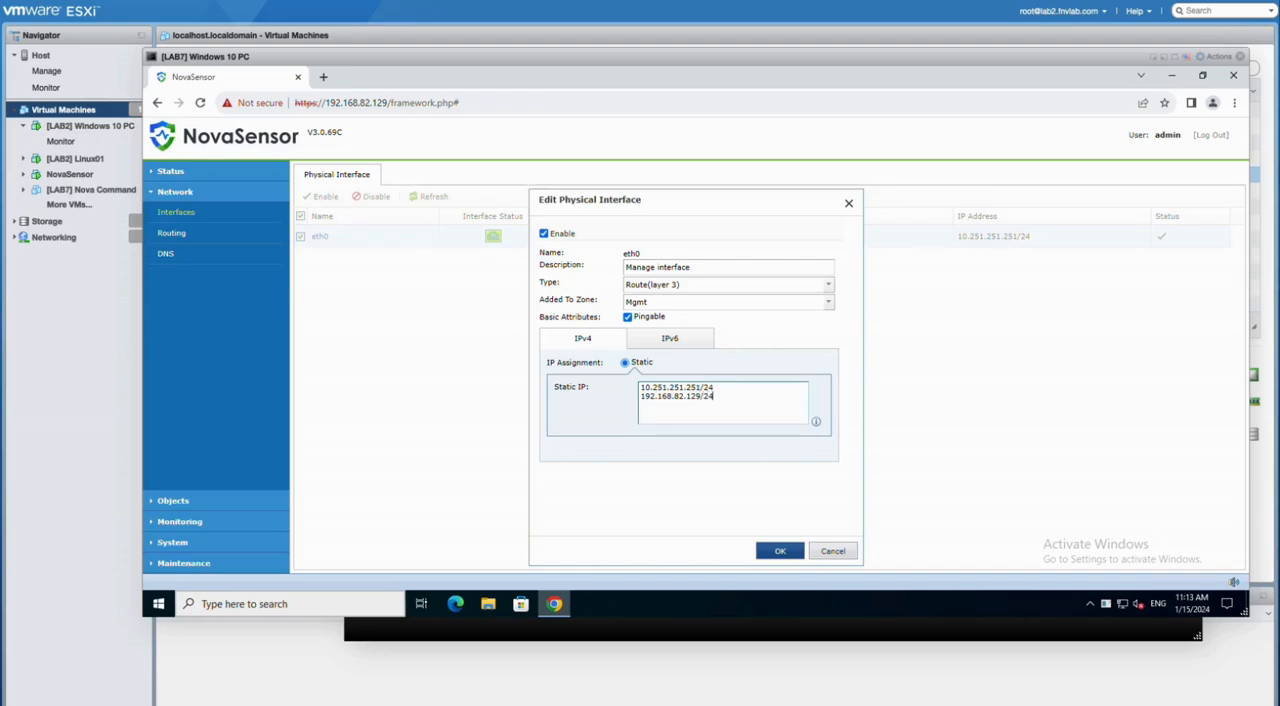
{"action": "type", "text": "4"}
{"action": "left_click", "coordinate": [776, 551]}
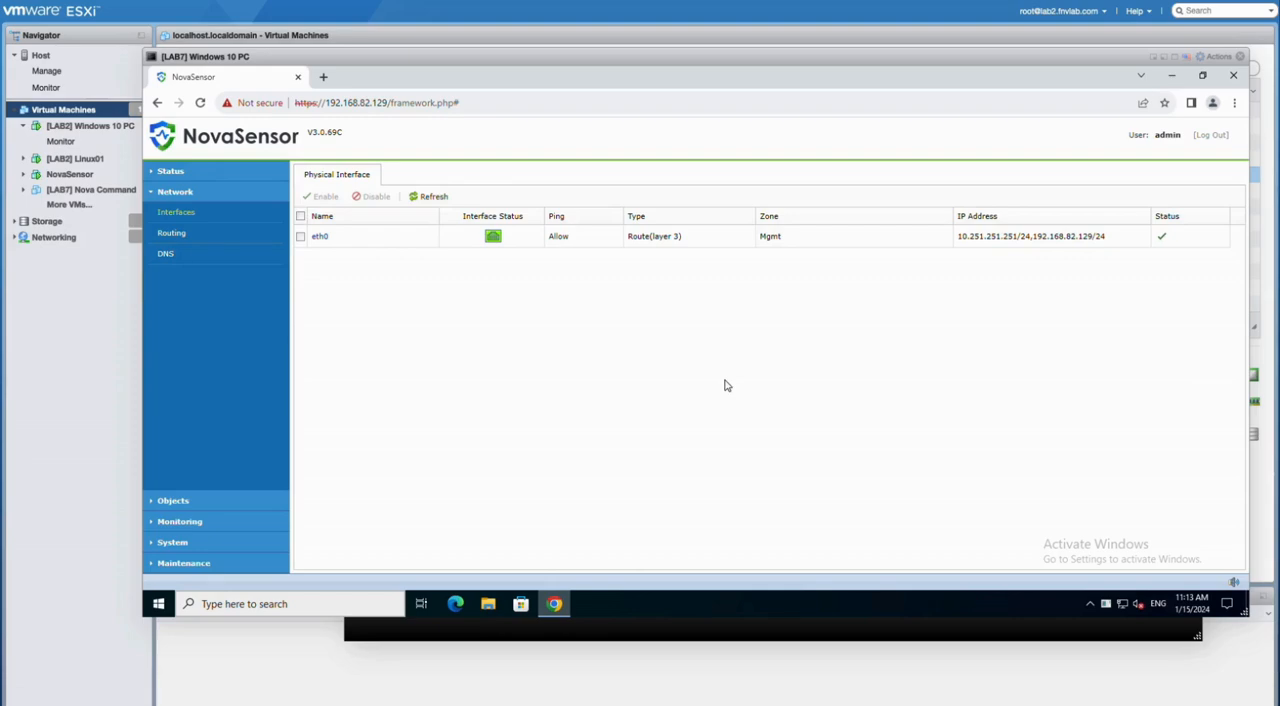
Step: Add a single IPv4 static route with destination 0.0.0.0, subnet mask 0.0.0.0 and next-hop IP 192.168.82.254
{"action": "left_click", "coordinate": [174, 234]}
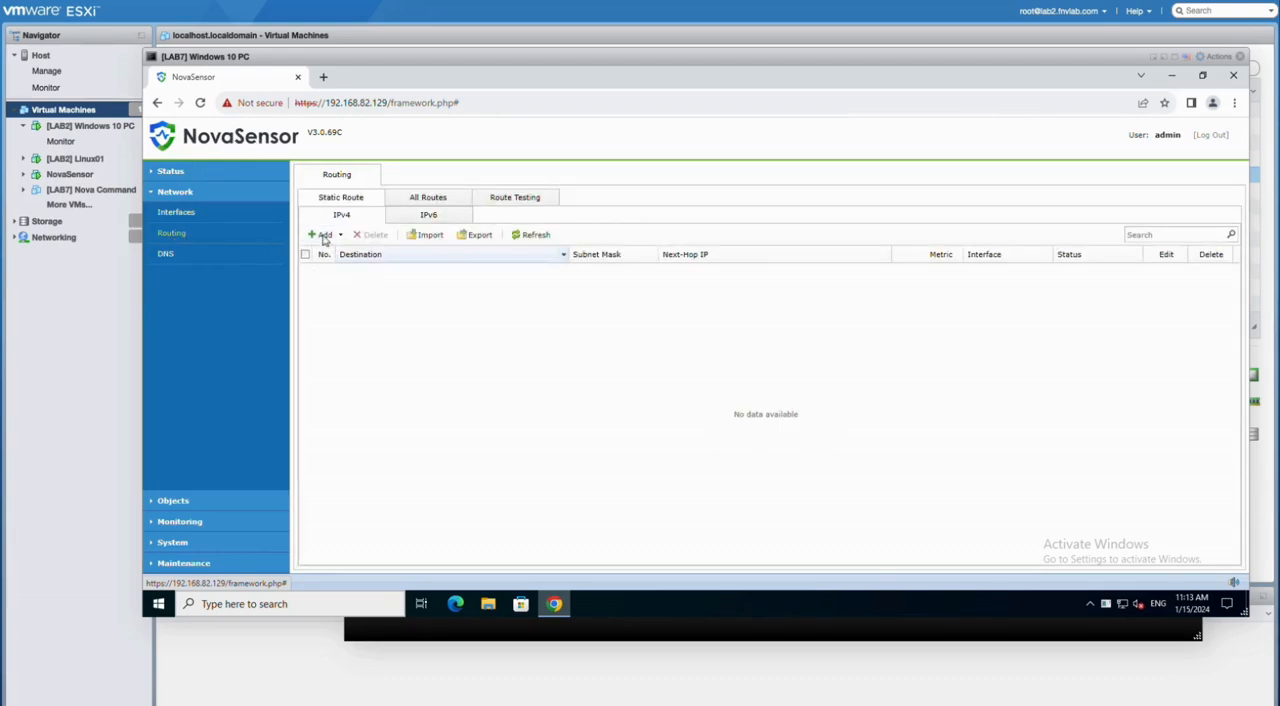
{"action": "left_click", "coordinate": [323, 236]}
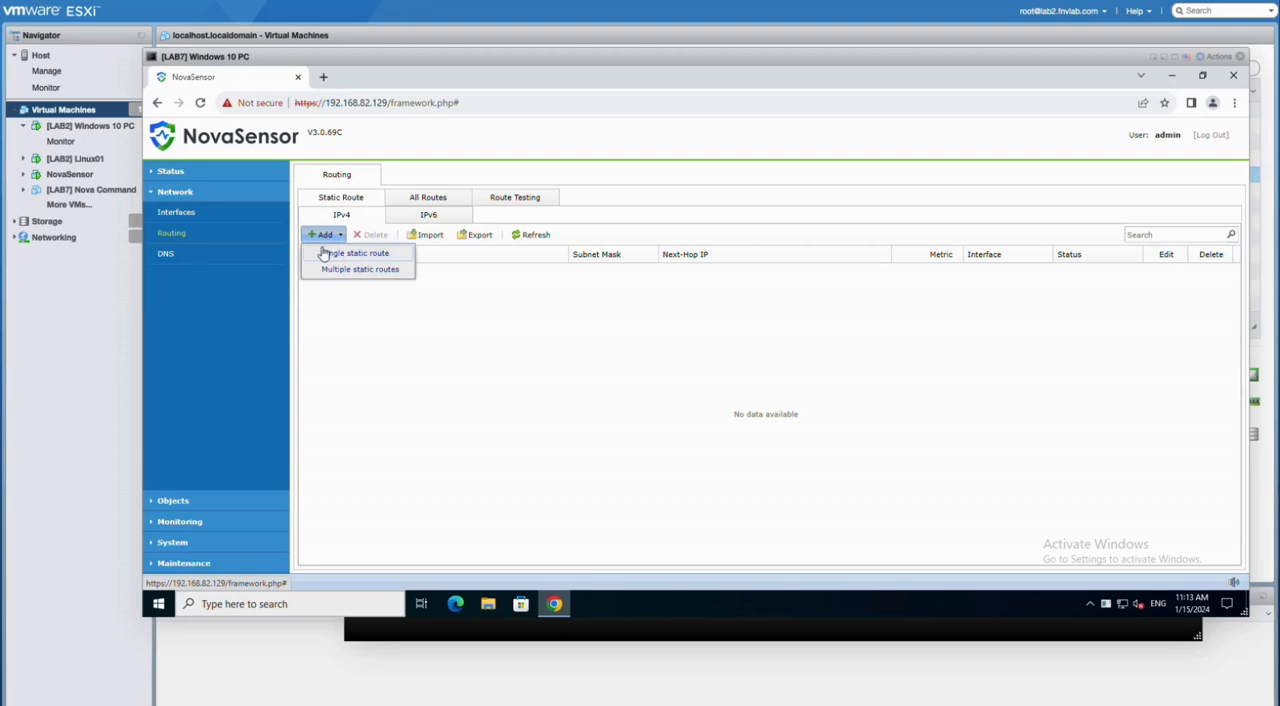
{"action": "left_click", "coordinate": [325, 254]}
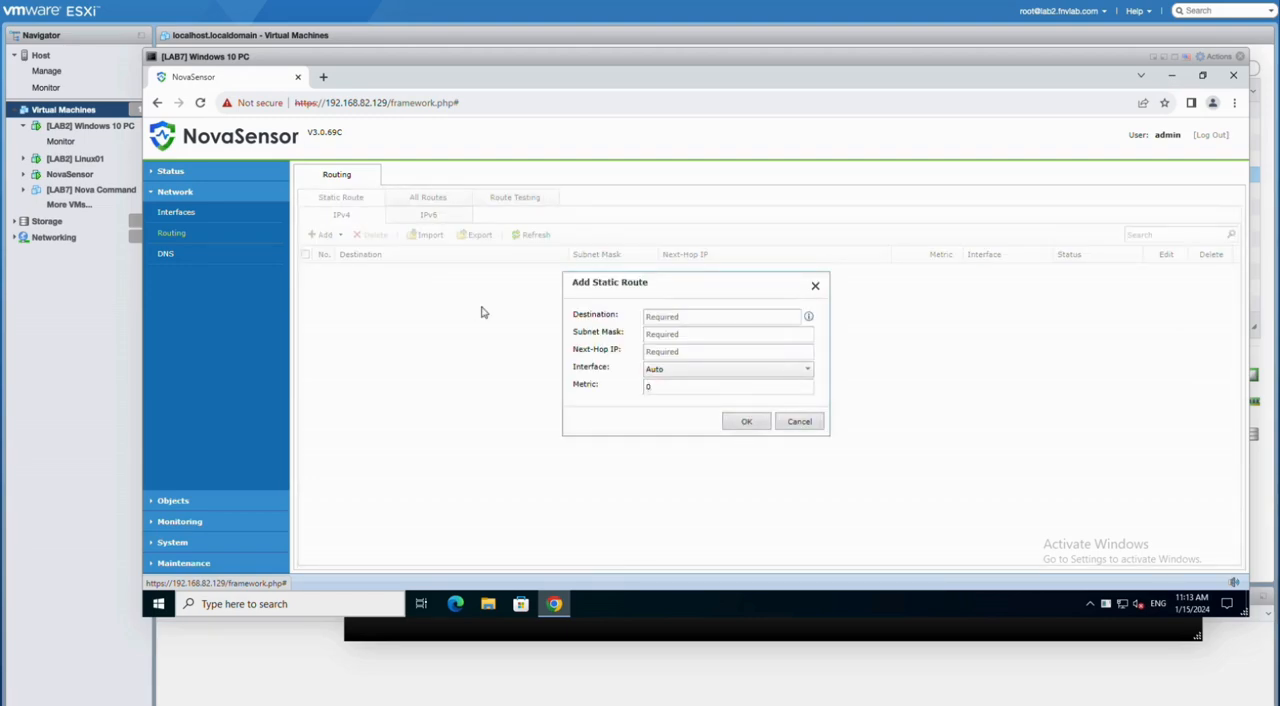
{"action": "left_click", "coordinate": [666, 316]}
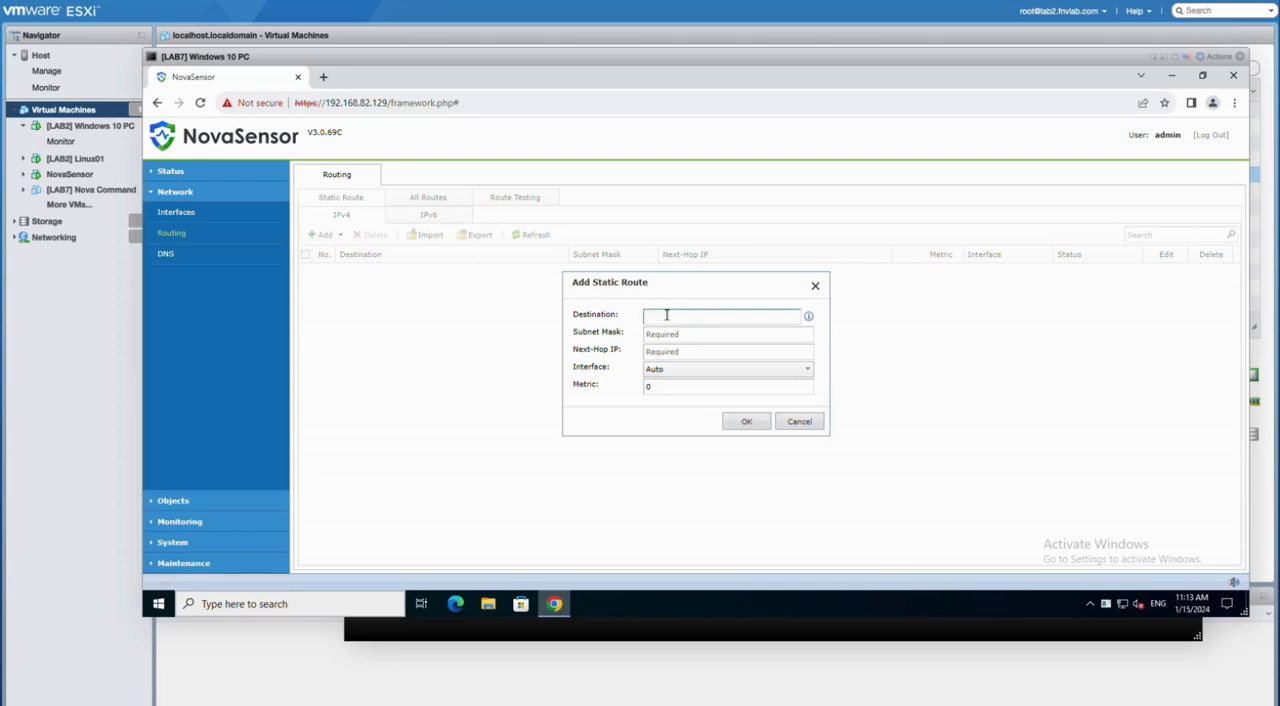
{"action": "type", "text": "0.0.0.0"}
{"action": "key", "text": "Tab"}
{"action": "type", "text": "0.0.0.0"}
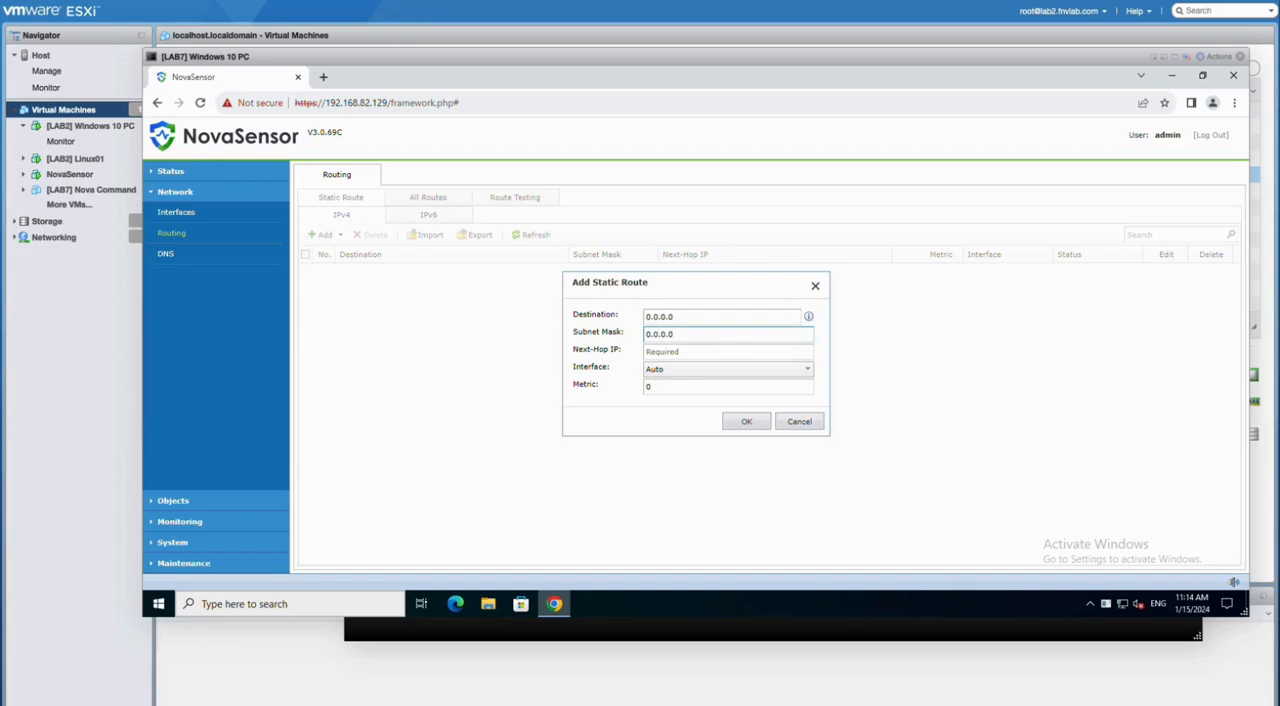
{"action": "key", "text": "Tab"}
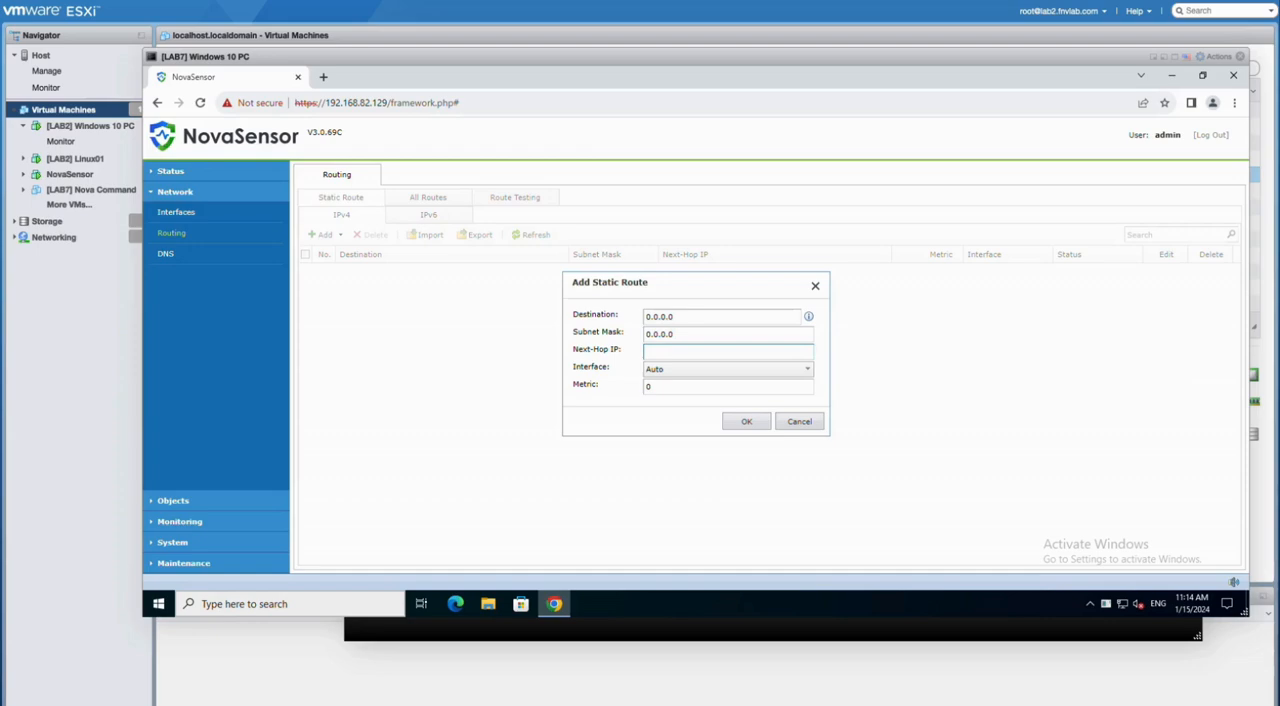
{"action": "type", "text": "192"}
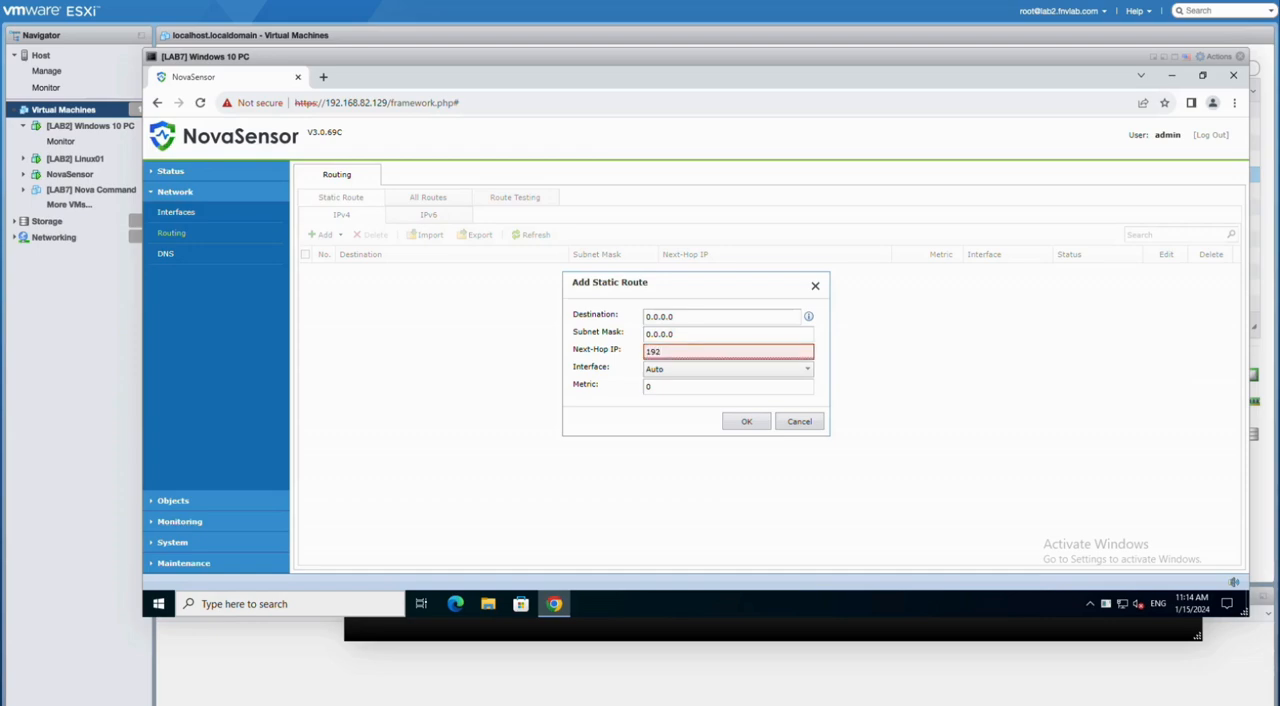
{"action": "type", "text": ".168.82.254"}
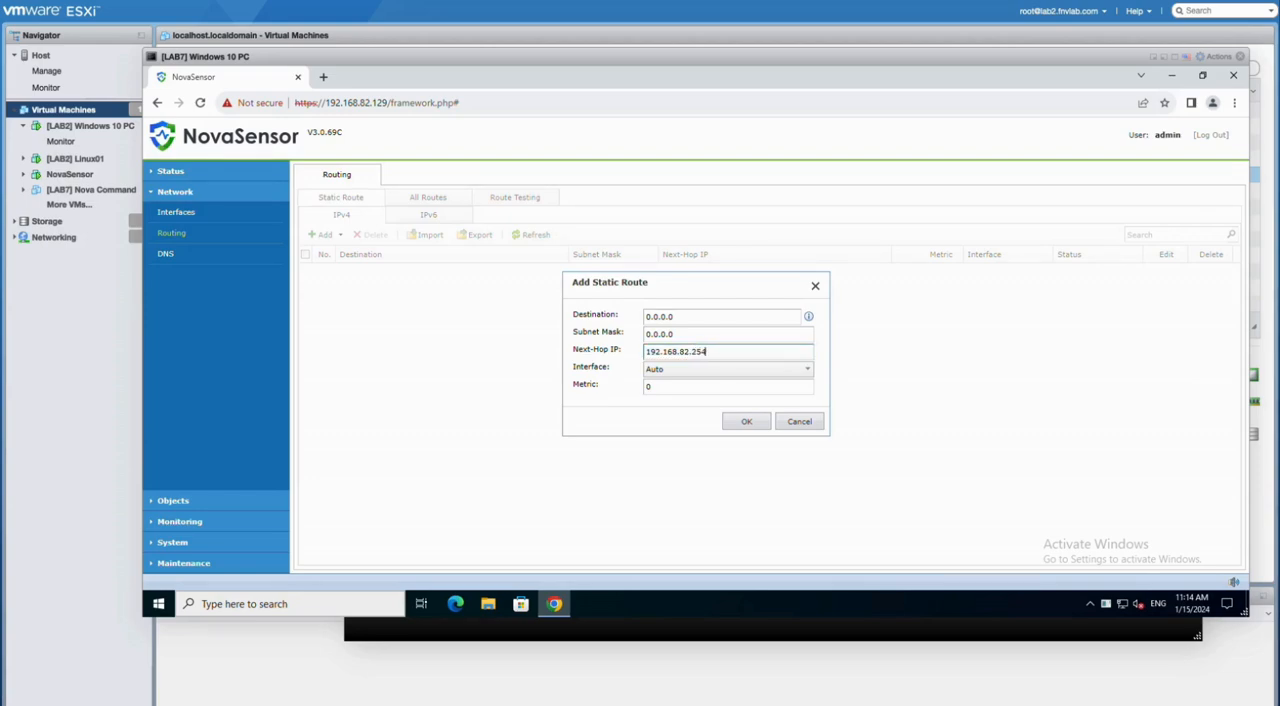
{"action": "left_click", "coordinate": [746, 421]}
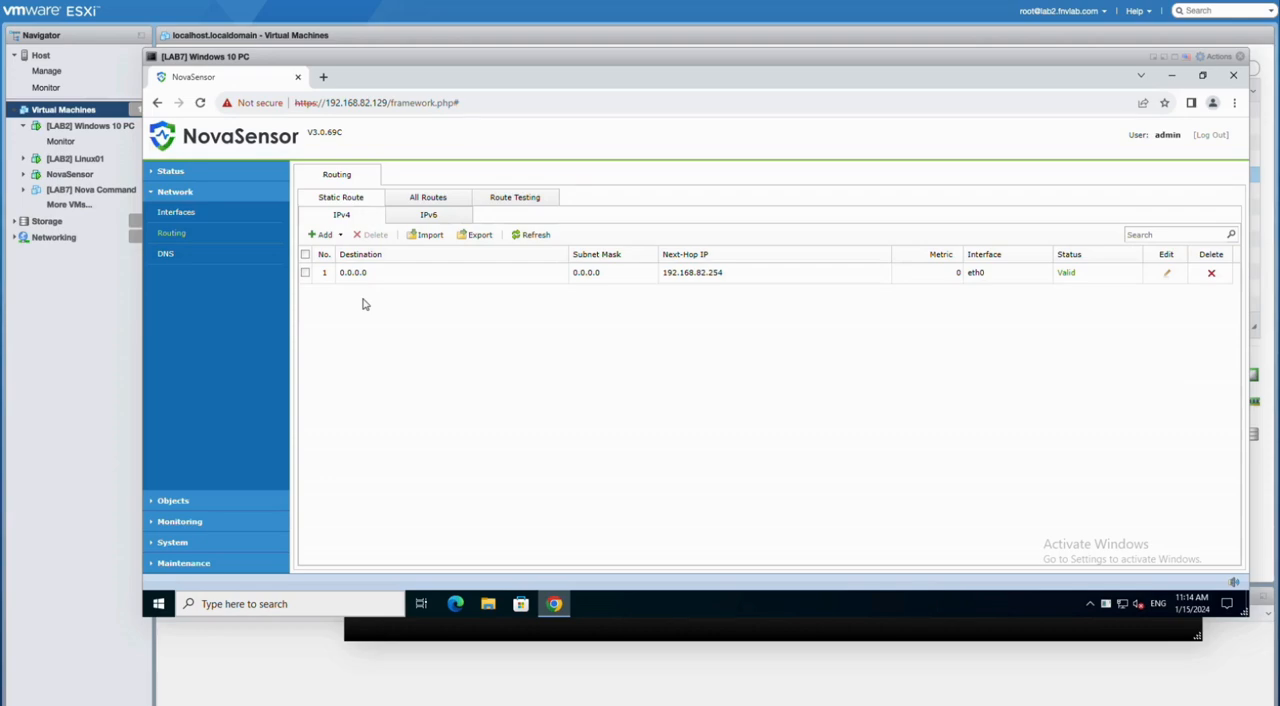
Step: Check the DNS server settings and return to the system status overview
{"action": "left_click", "coordinate": [166, 255]}
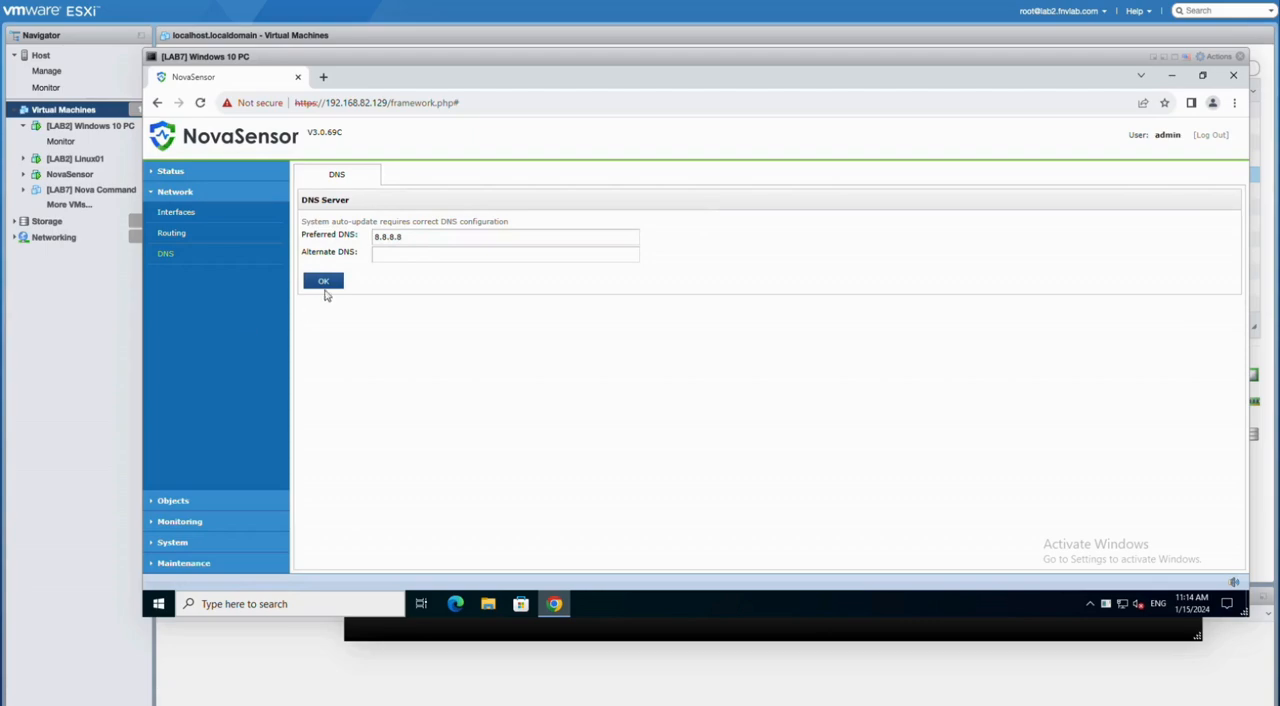
{"action": "left_click", "coordinate": [170, 171]}
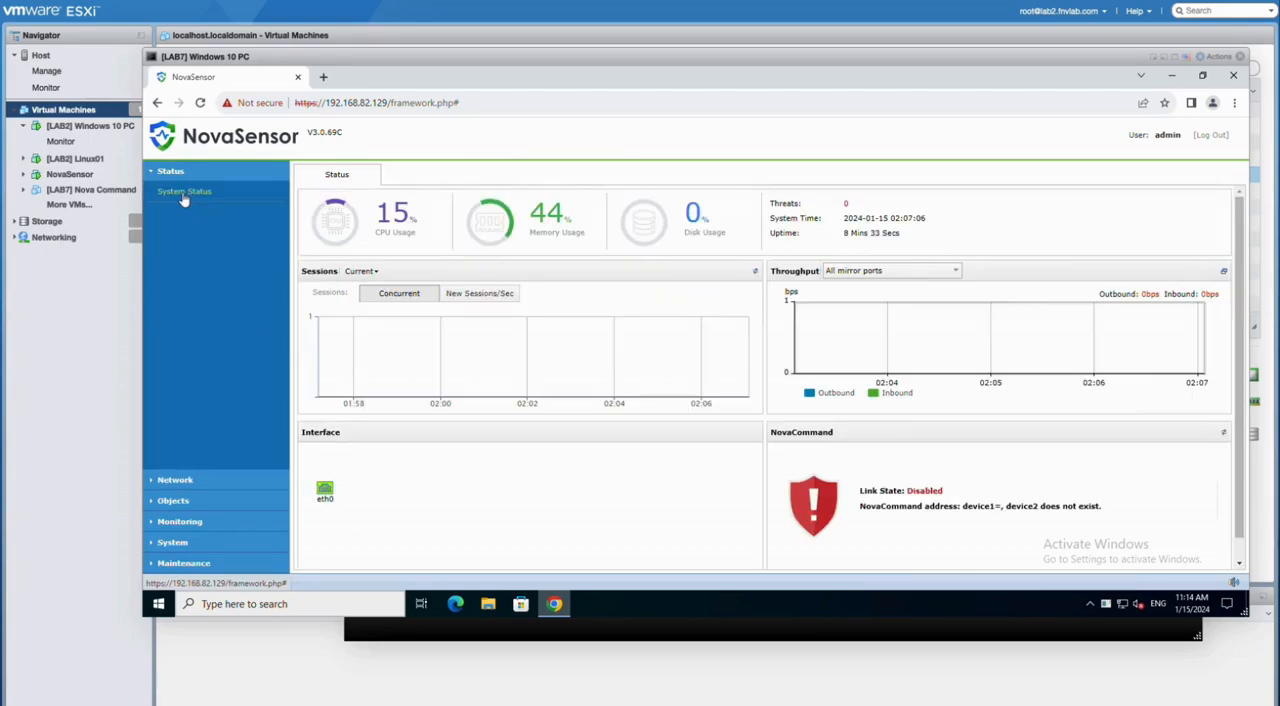